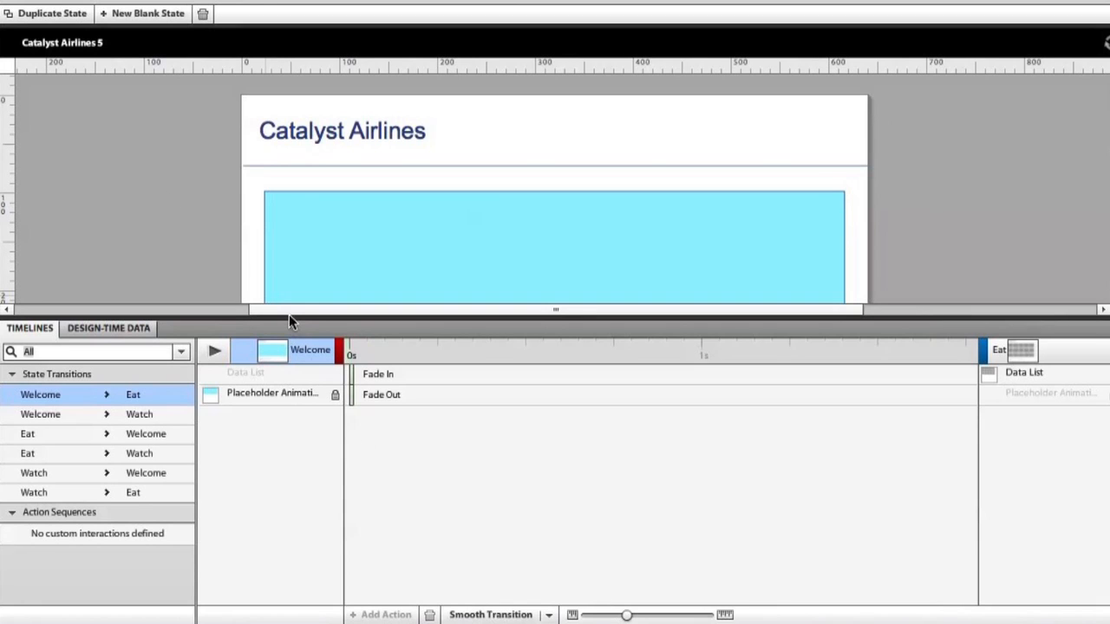
Examine the elements shared by the states: the Catalyst Airlines title, the header divider line, and the Welcome, Eat and Watch buttons.
left_click_drag(290, 317, 283, 473)
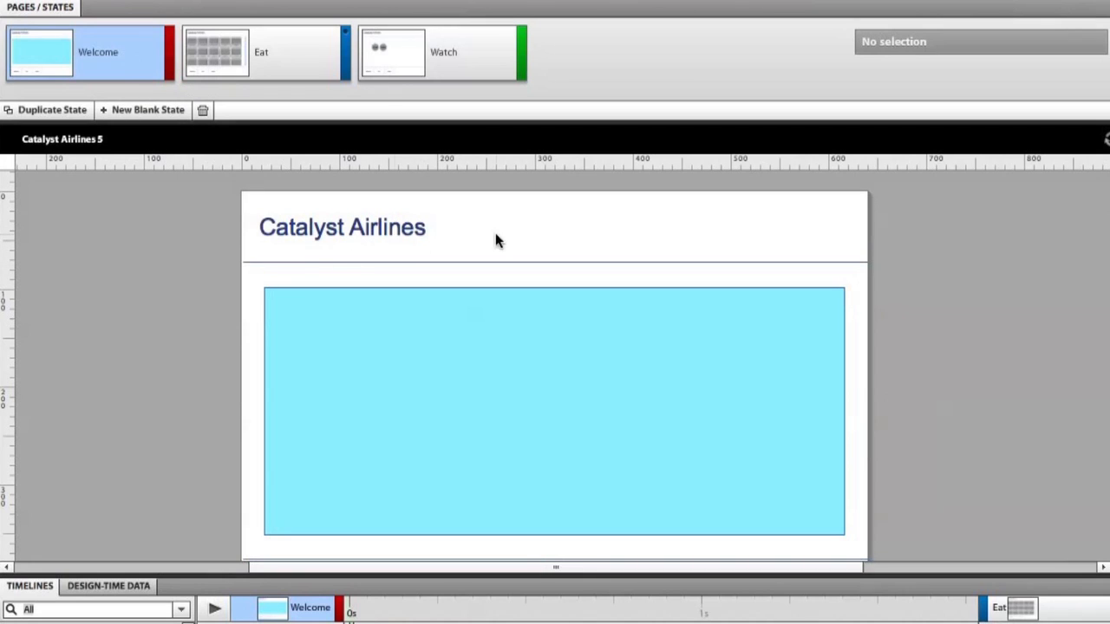
left_click(334, 230)
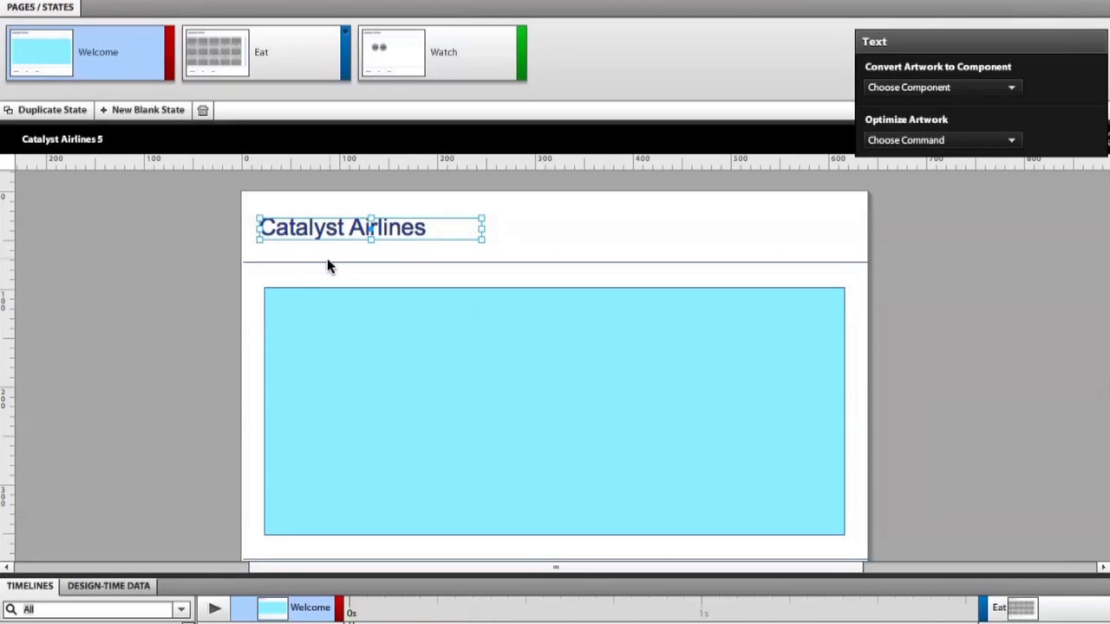
left_click(283, 261)
scroll(193, 480, "down", 3)
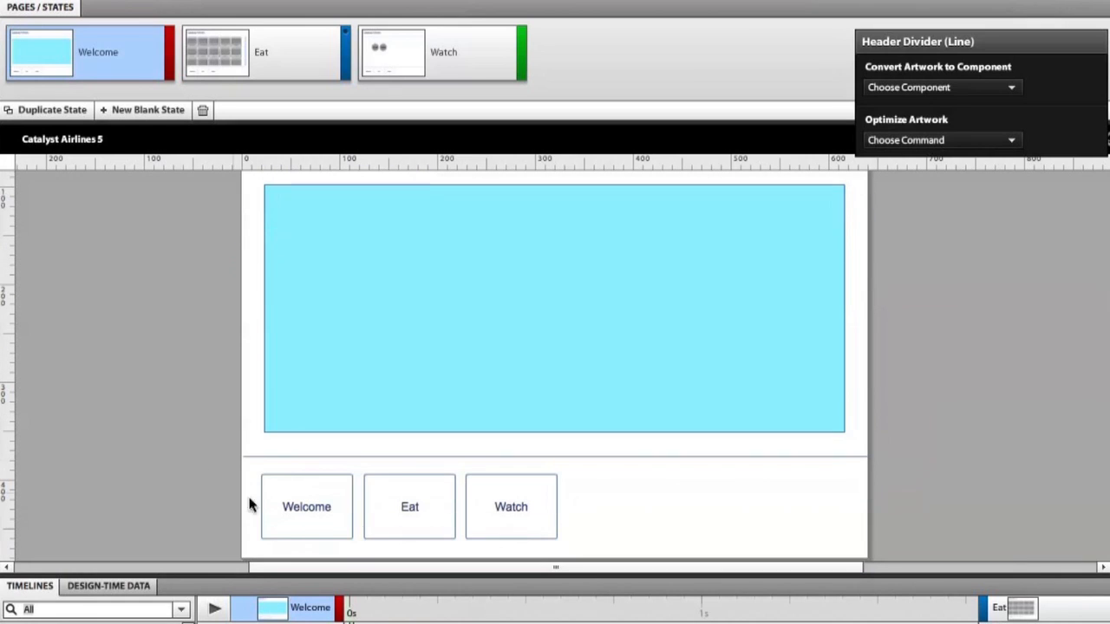
left_click(308, 524)
left_click(409, 524)
left_click(510, 520)
scroll(689, 502, "up", 2)
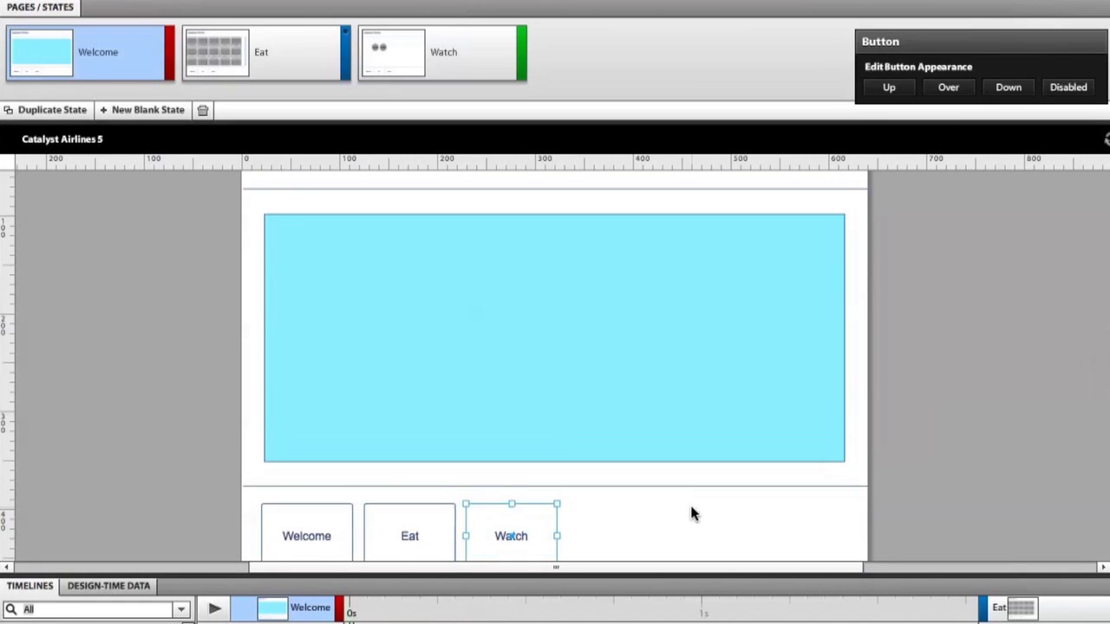
left_click(601, 472)
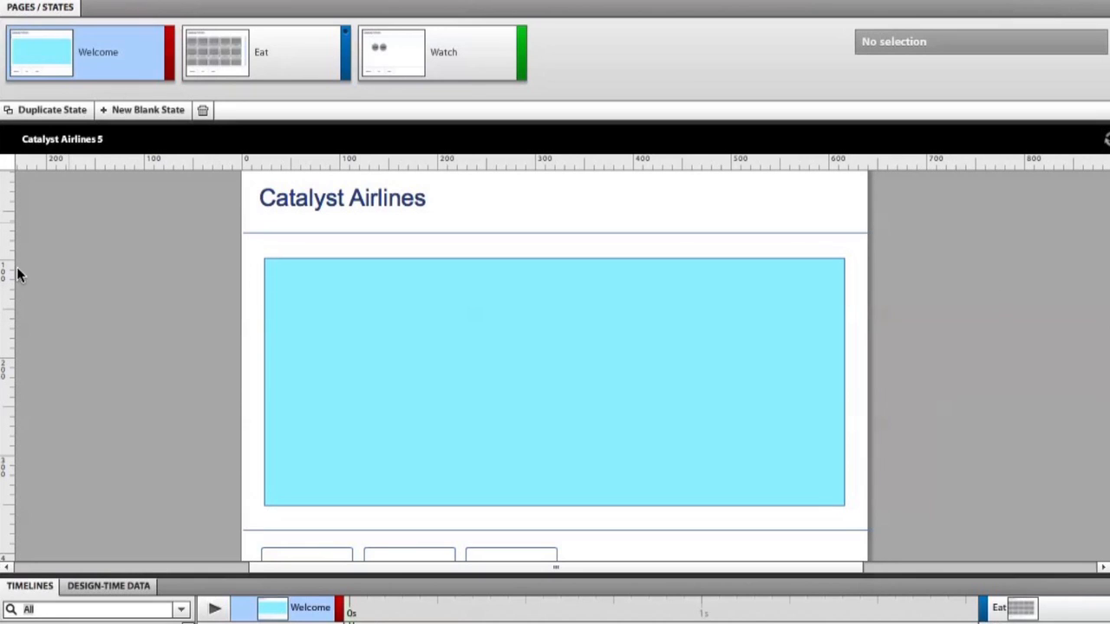
Compare the Eat state's data list with the content of the Welcome state.
left_click(216, 55)
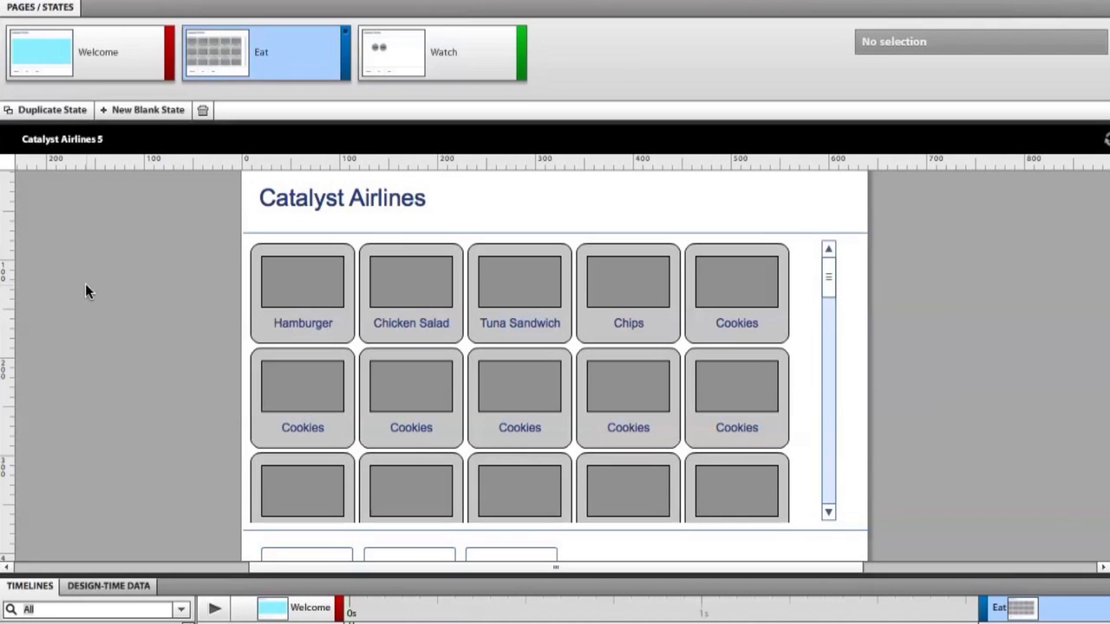
left_click(744, 304)
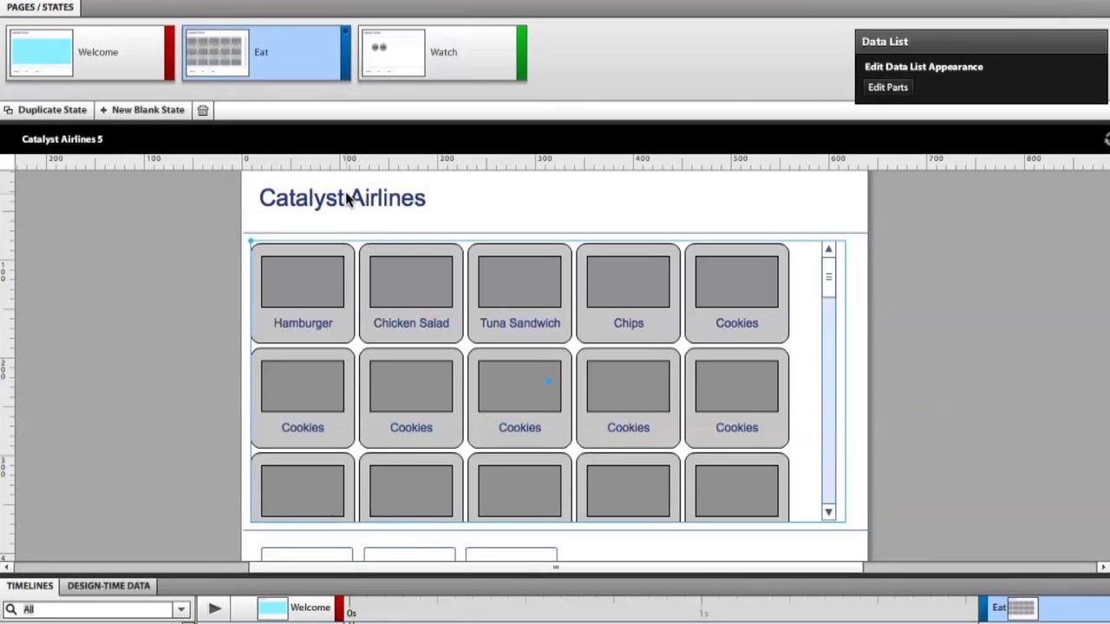
left_click(127, 68)
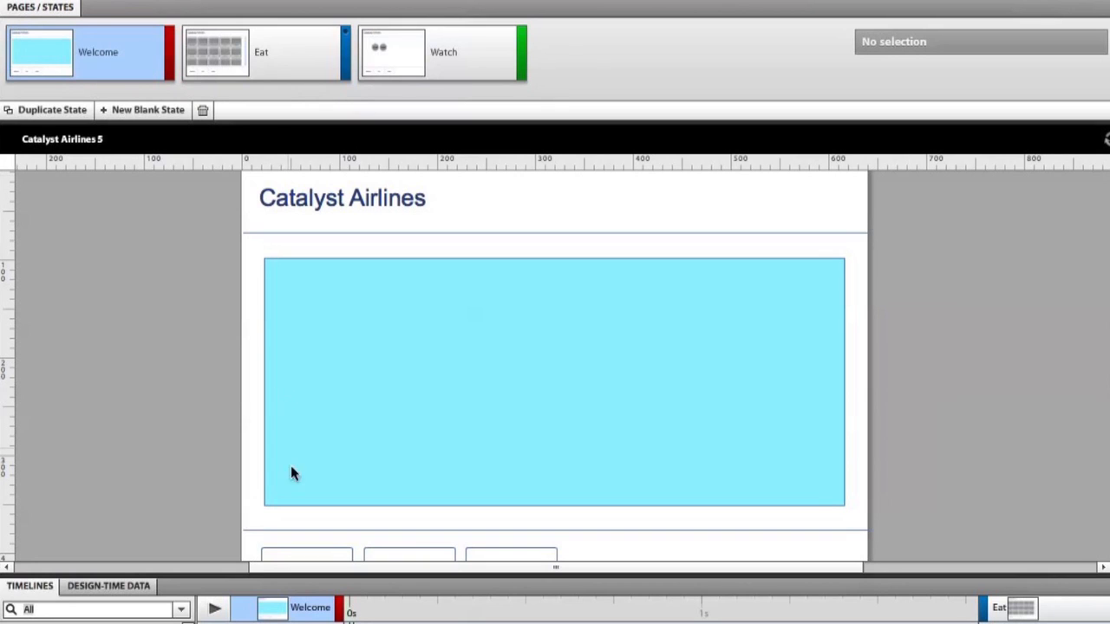
In the Welcome-to-Eat transition, set the placeholder's Fade Out and the data list's Fade In to a duration of 0.5 seconds.
left_click_drag(290, 577, 302, 436)
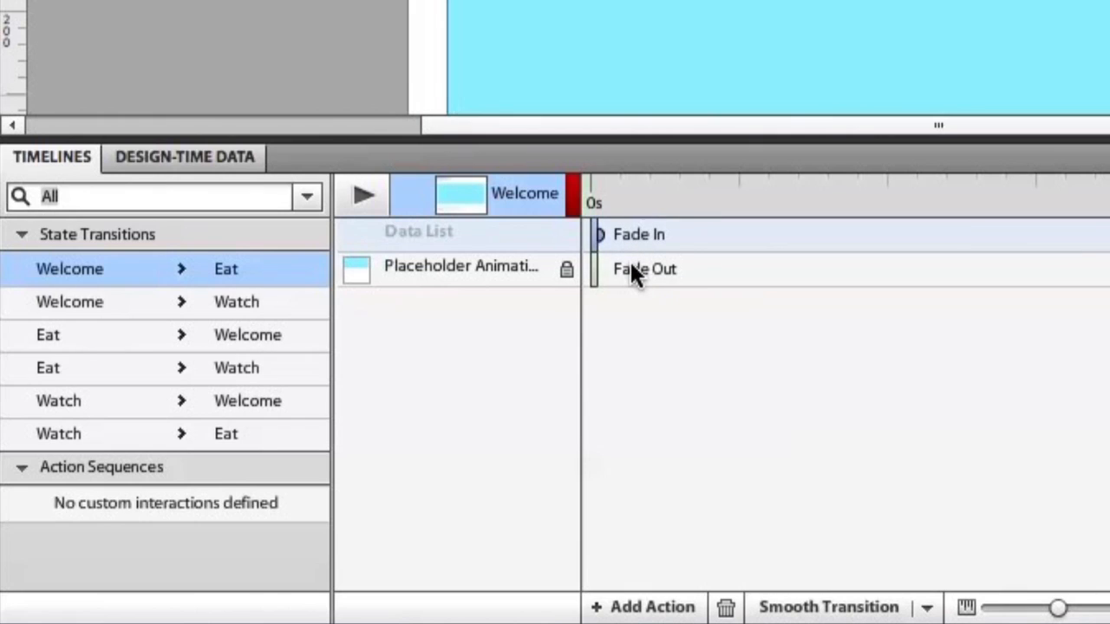
left_click(621, 303)
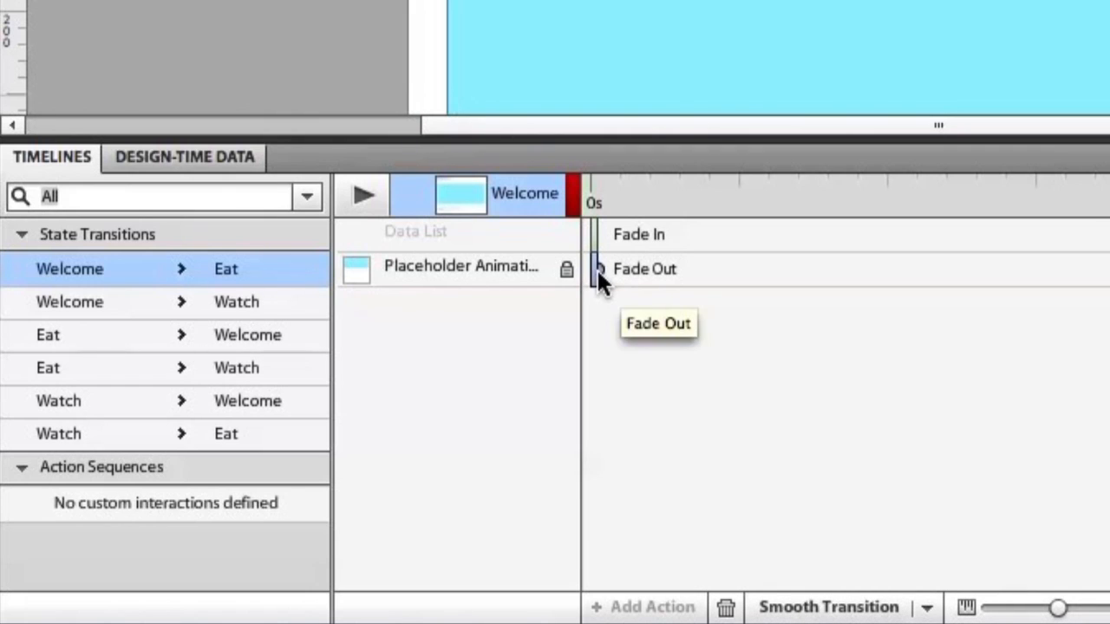
left_click_drag(598, 269, 902, 275)
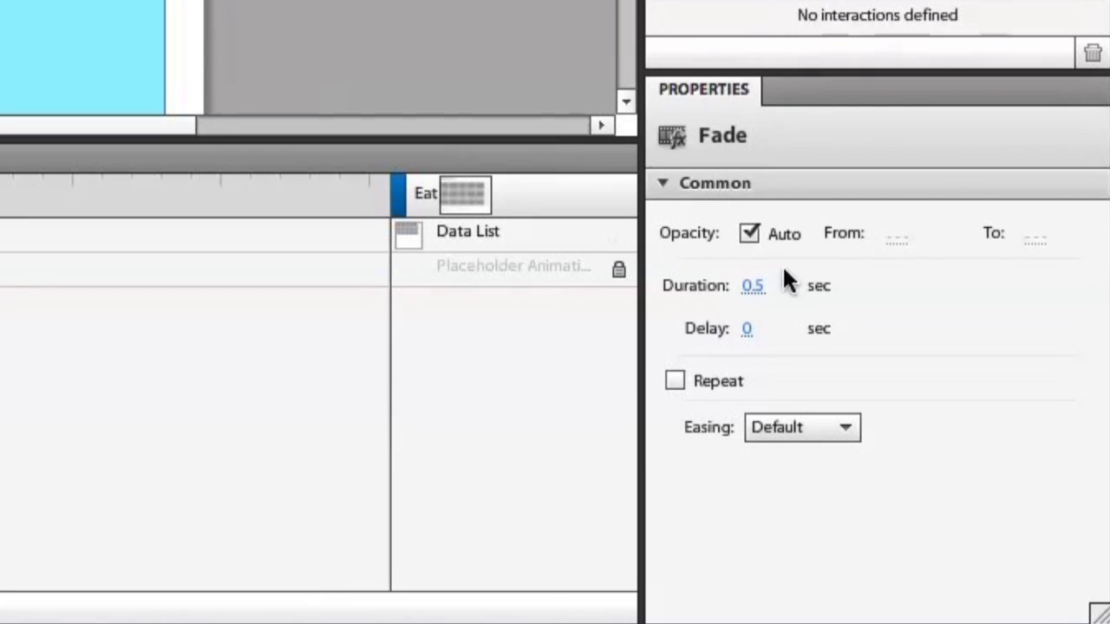
left_click(755, 293)
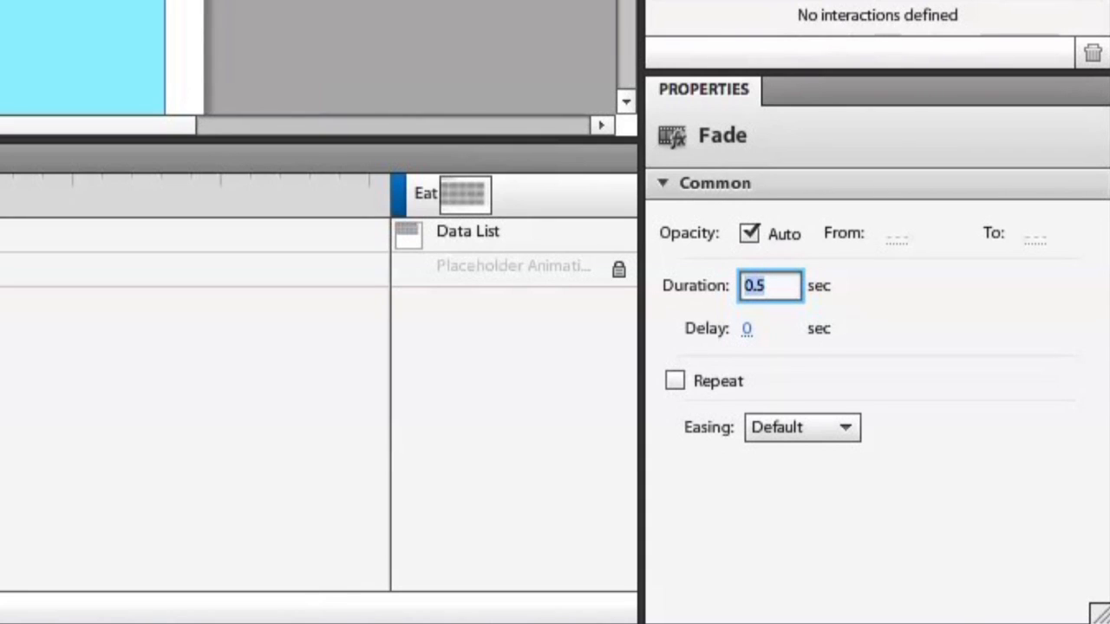
type("0.5")
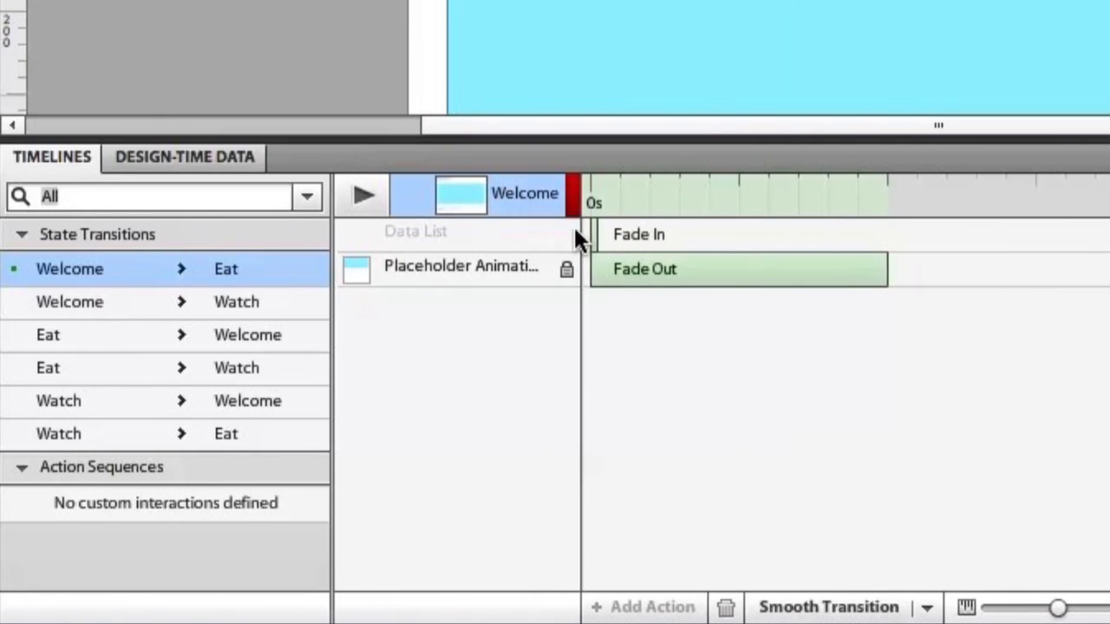
left_click(595, 230)
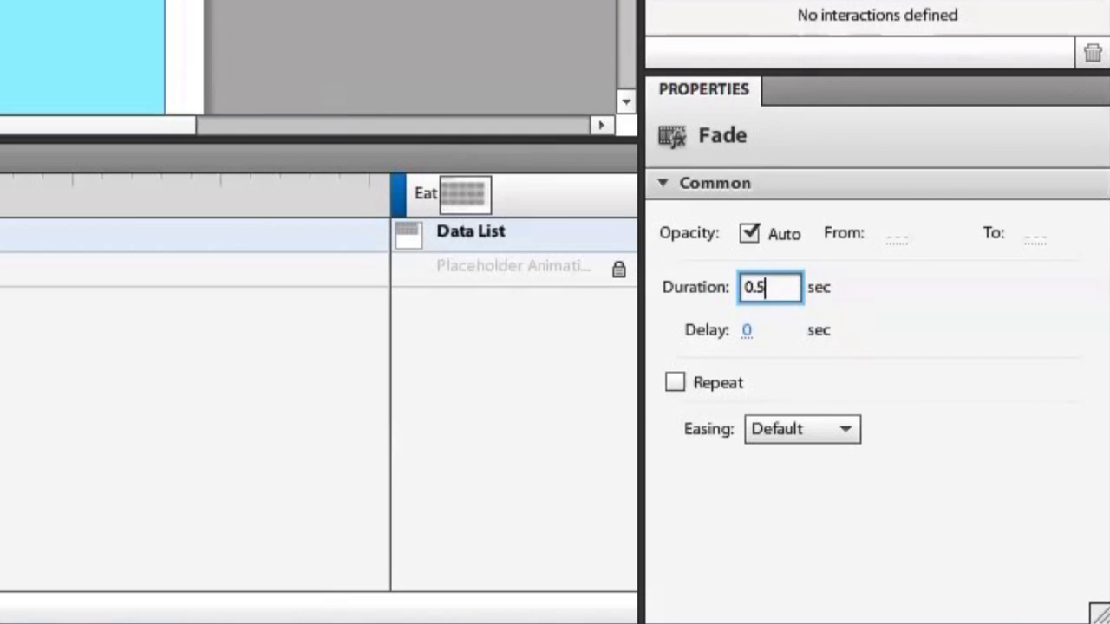
key("Return")
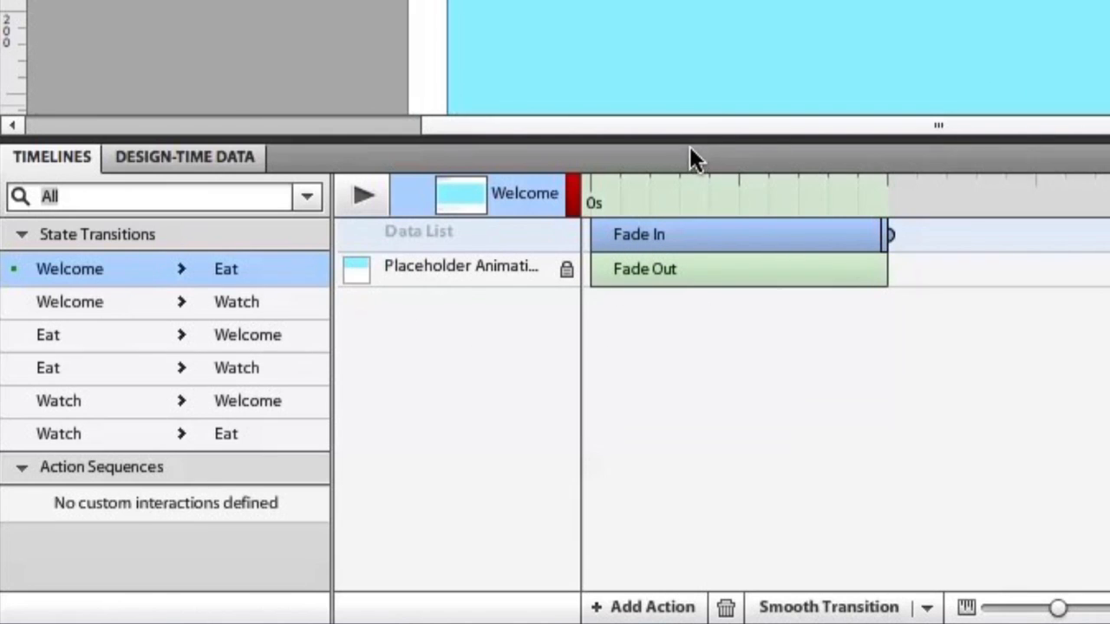
Enlarge the artboard area and preview the Welcome-to-Eat transition with both fades running simultaneously.
left_click_drag(679, 138, 672, 371)
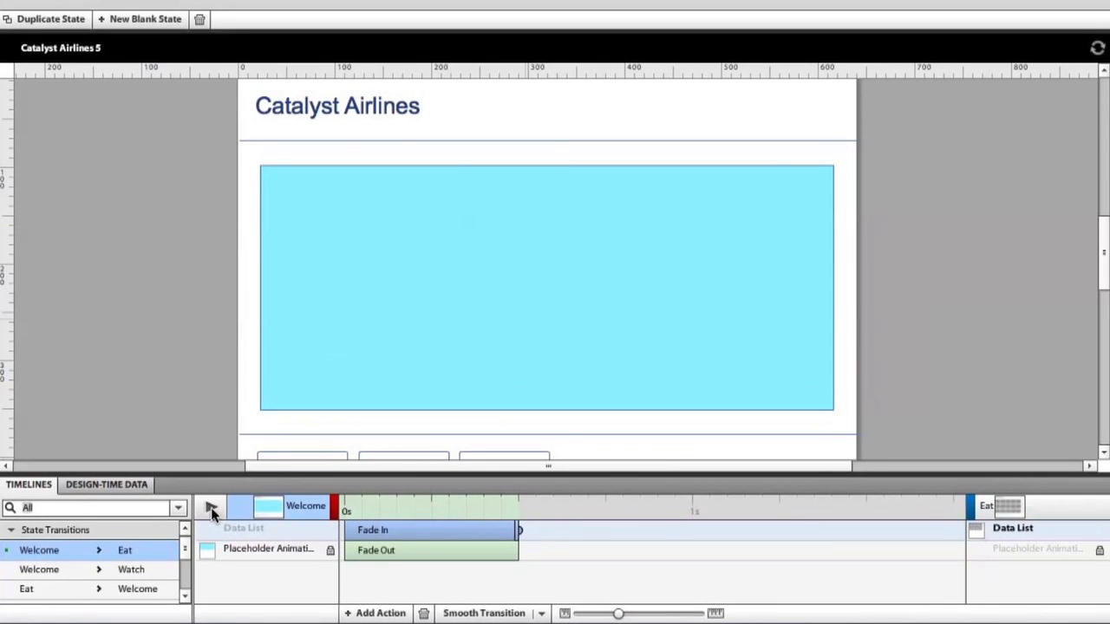
left_click(364, 425)
left_click(211, 507)
Delay the data list's Fade In to start at 0.5 seconds, when the Fade Out ends, and preview the transition.
left_click_drag(405, 528, 580, 543)
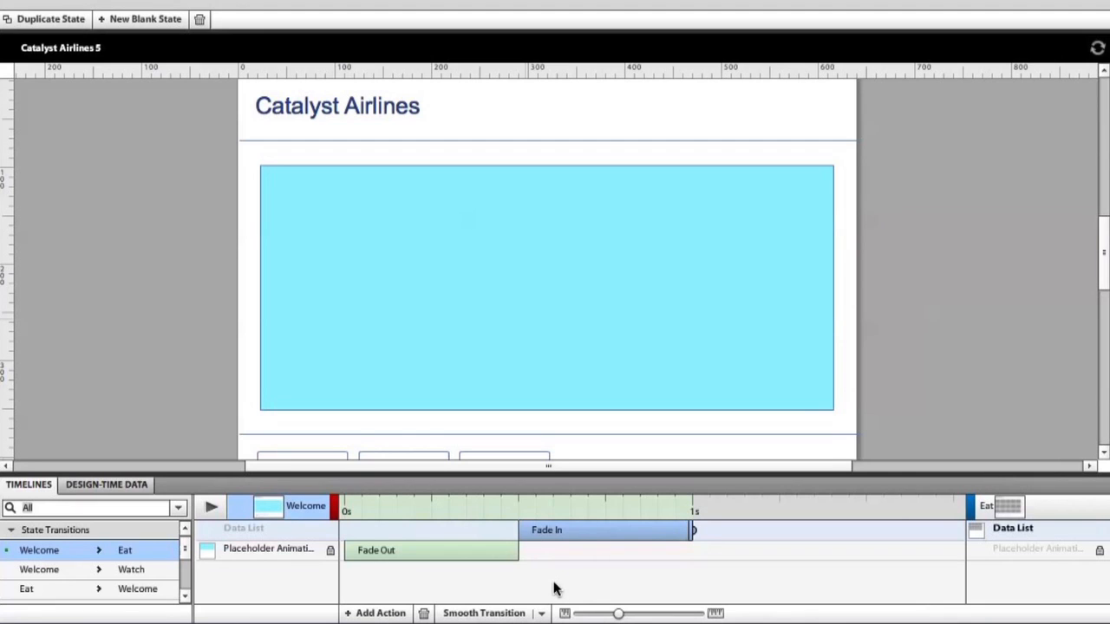
left_click(213, 510)
left_click(212, 509)
Apply a 0.5-second smooth transition to Welcome-to-Eat with Smart Smoothing timing and existing effects overwritten.
left_click_drag(1101, 259, 1101, 264)
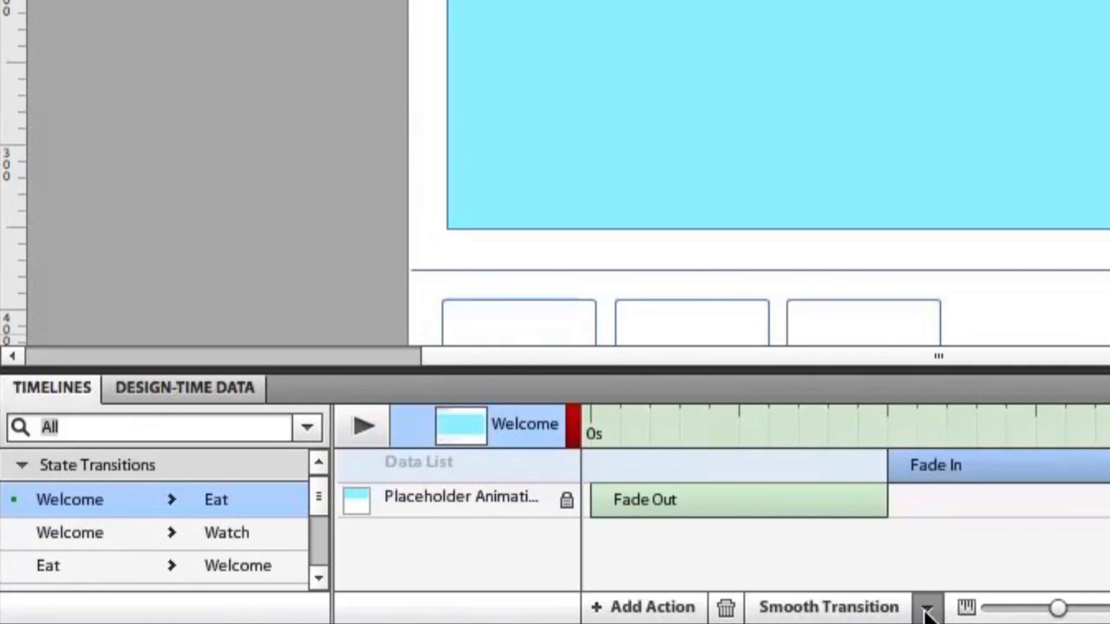
left_click(926, 609)
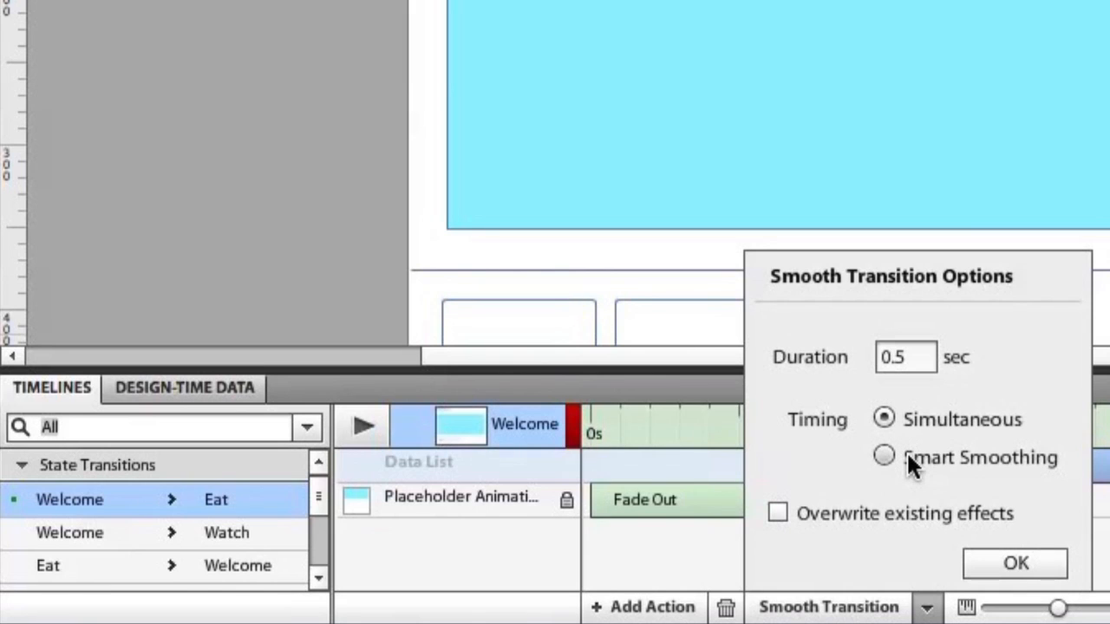
left_click(885, 458)
left_click(778, 514)
left_click(1014, 563)
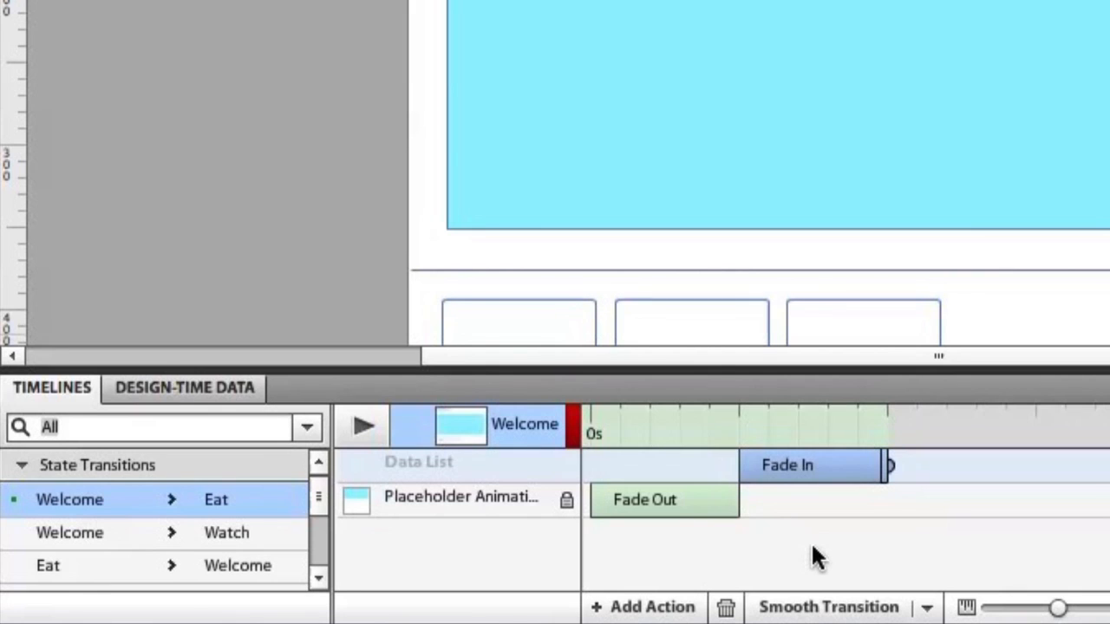
left_click(926, 607)
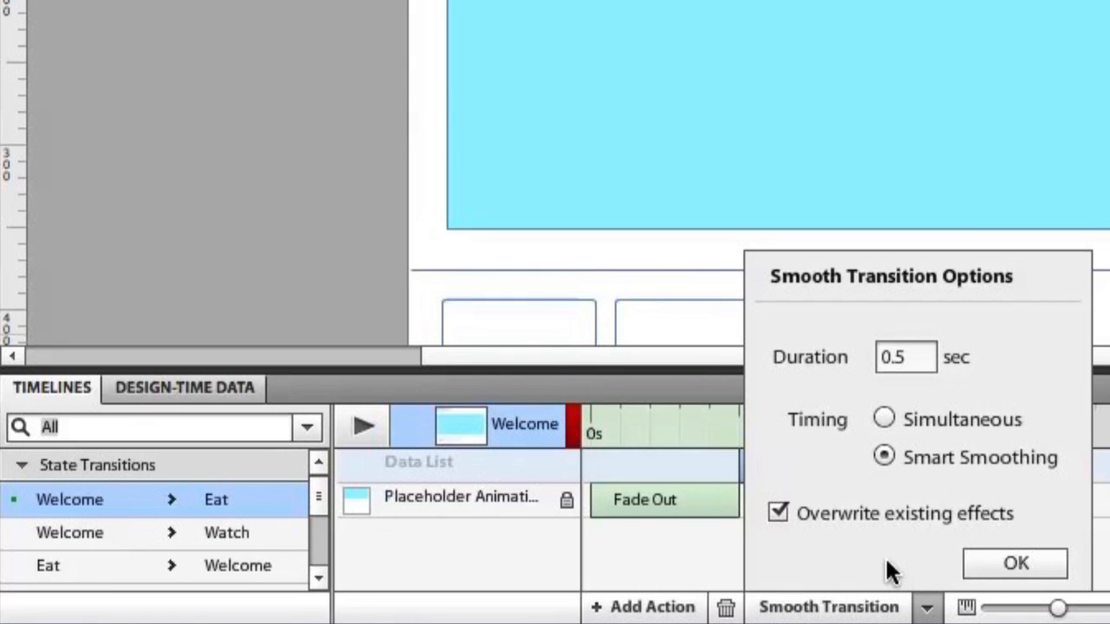
left_click(1014, 564)
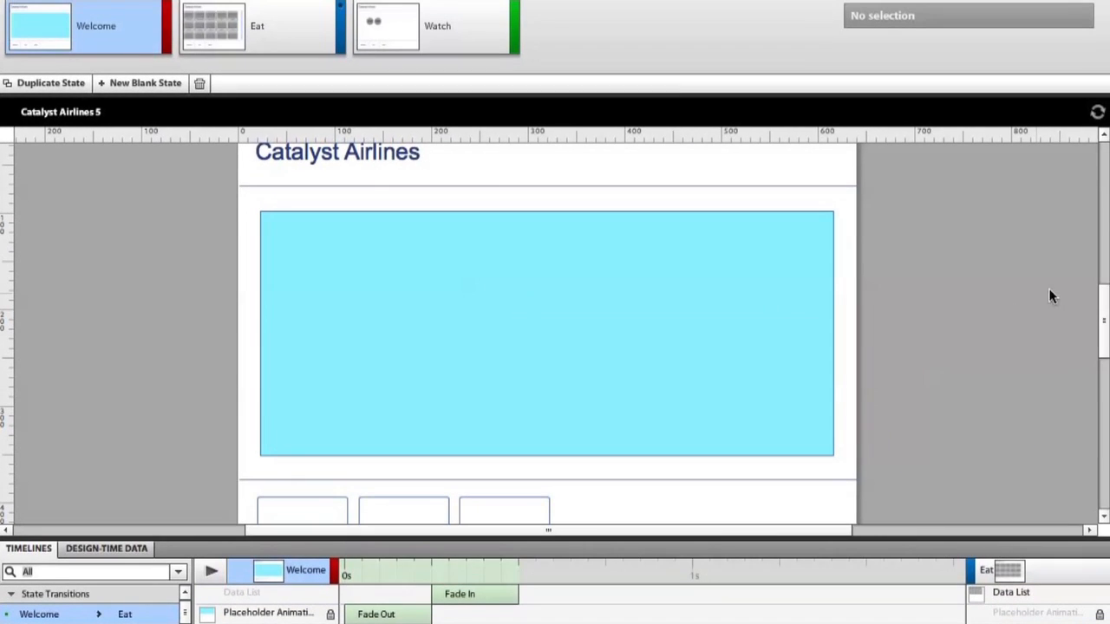
left_click_drag(1104, 316, 1103, 327)
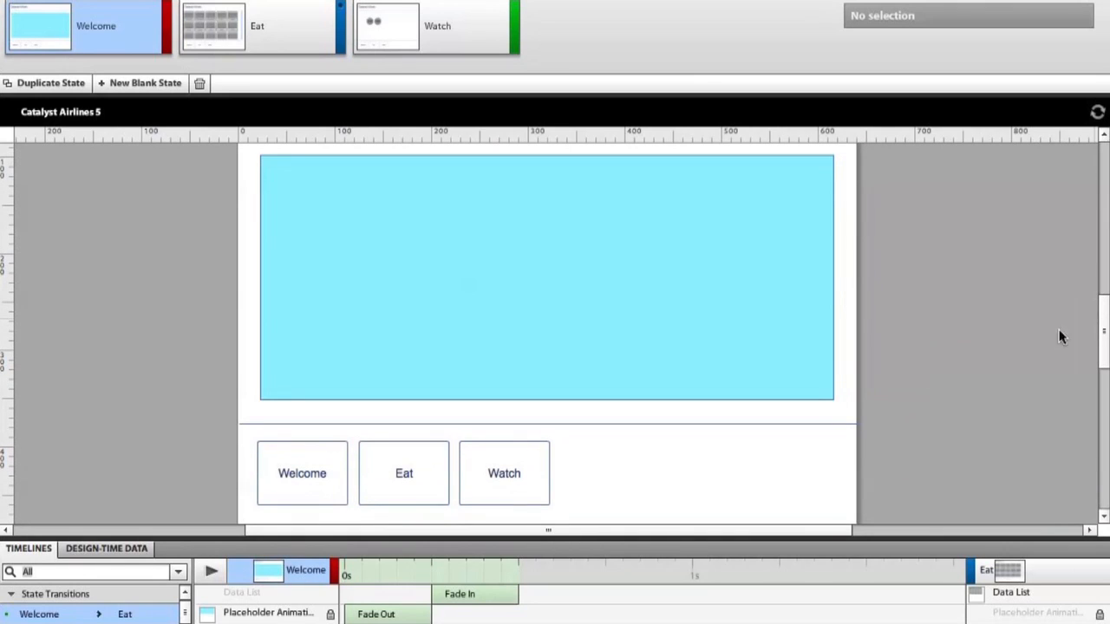